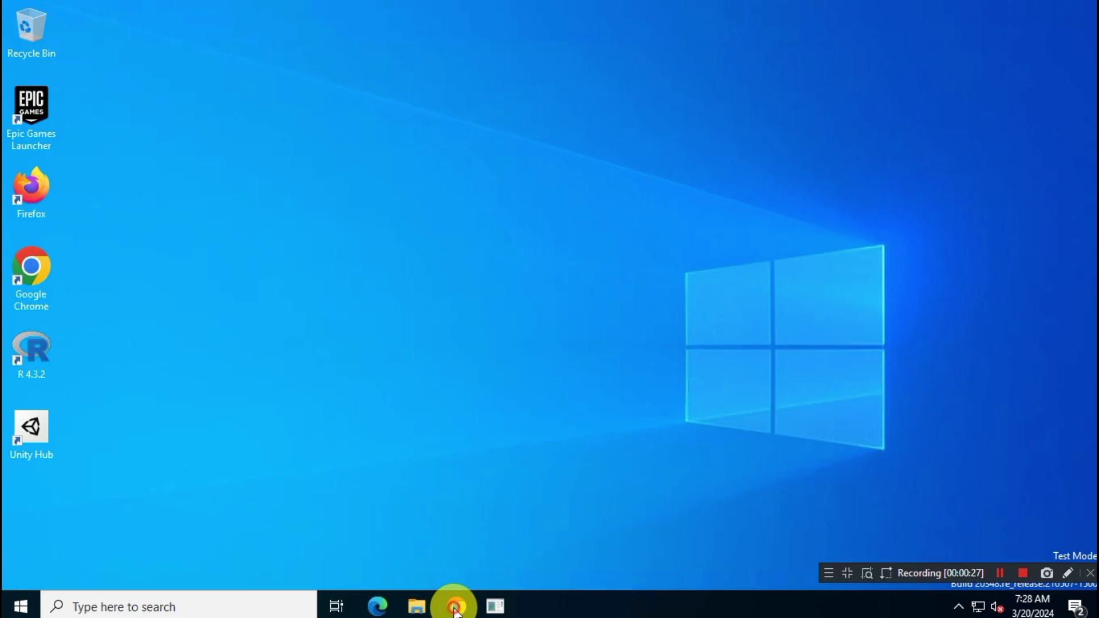
- Search Google for 'wireguard' in Chrome and open the wireguard.com homepage result
left_click(455, 607)
left_click(481, 299)
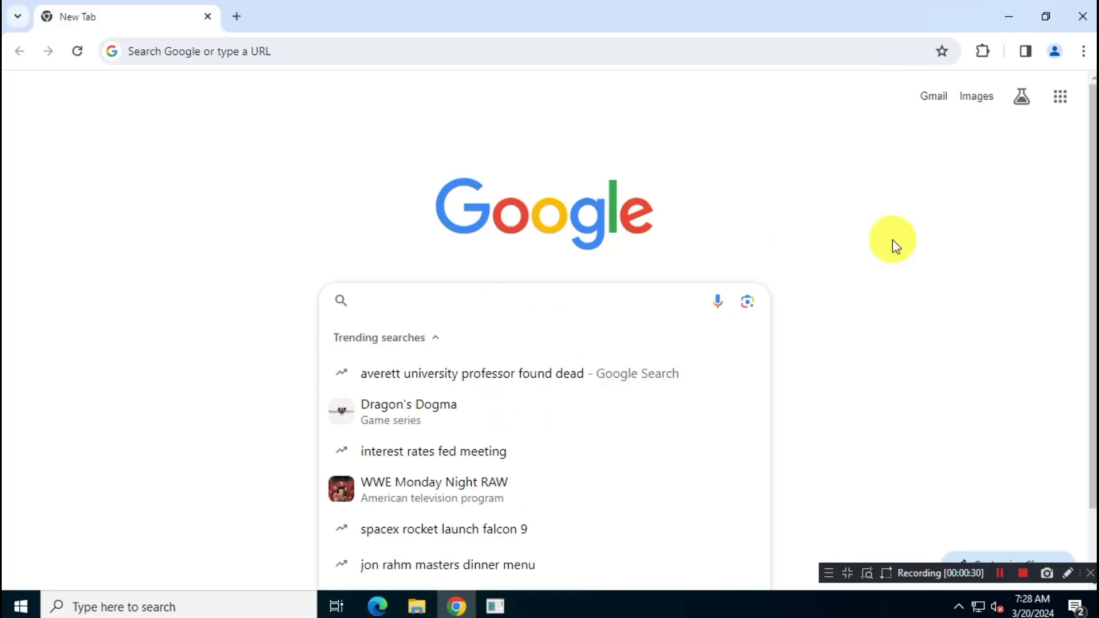
type("wireguard")
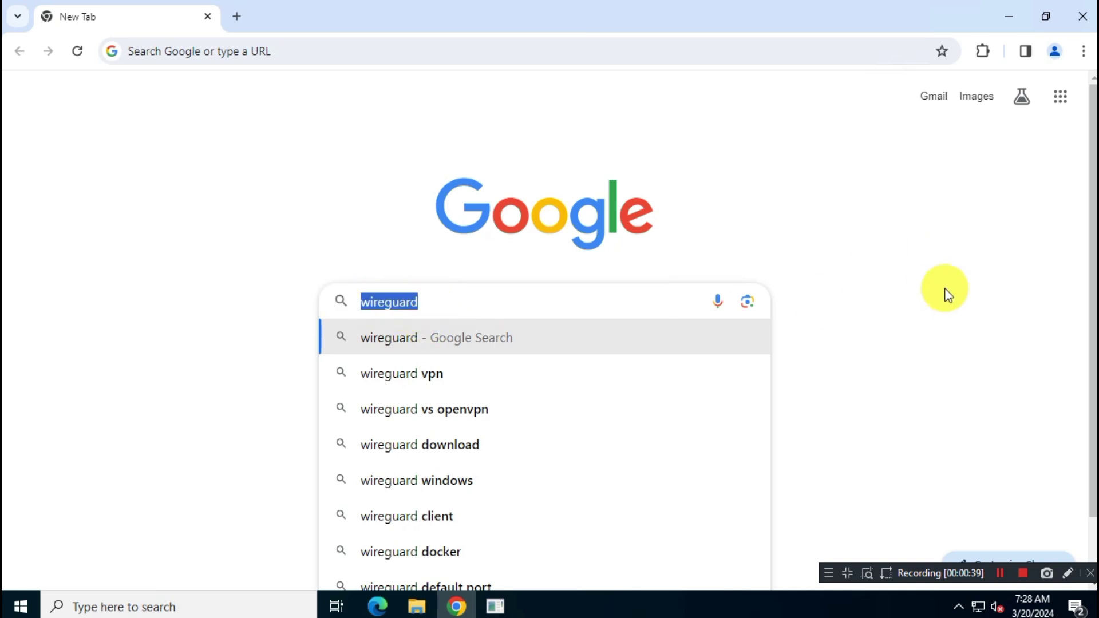
key("Return")
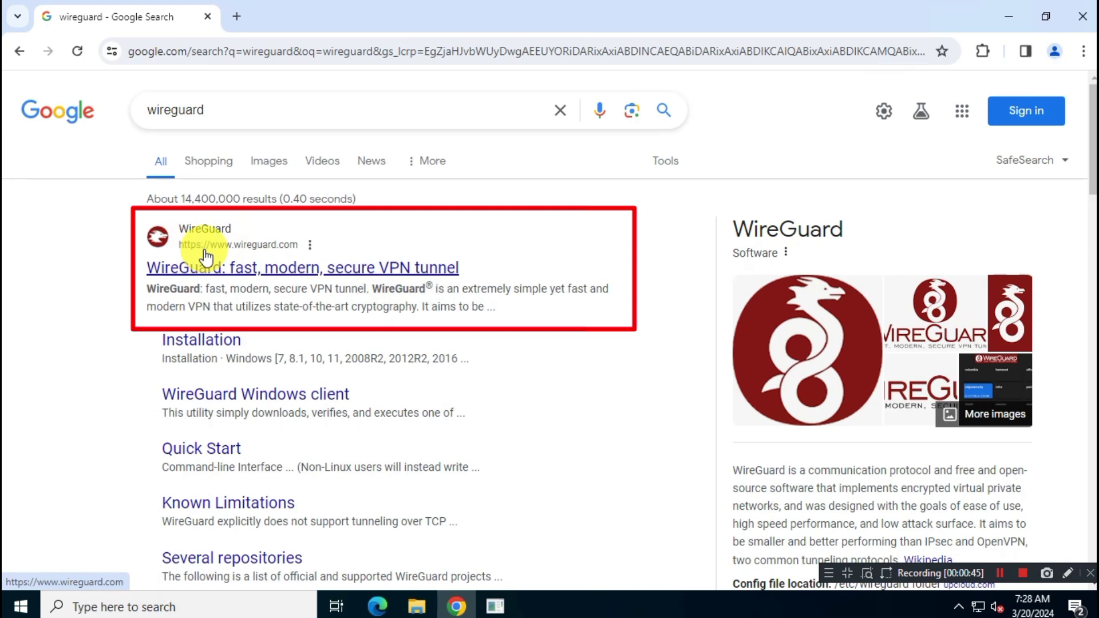
left_click(455, 269)
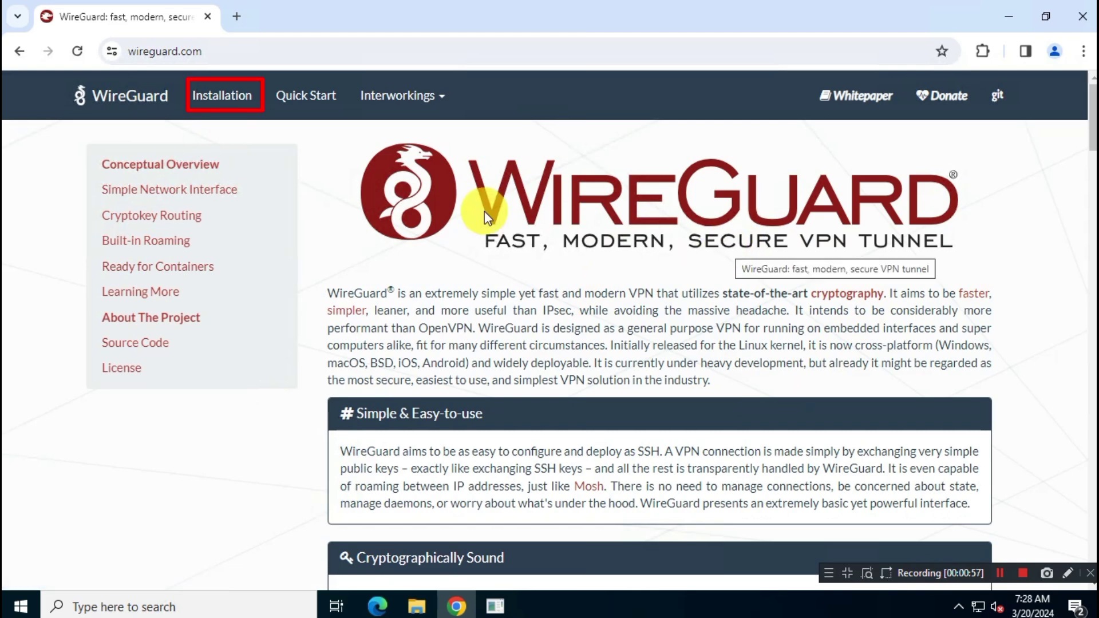
- Download wireguard-installer.exe from the Installation page and show it in its folder
left_click(220, 100)
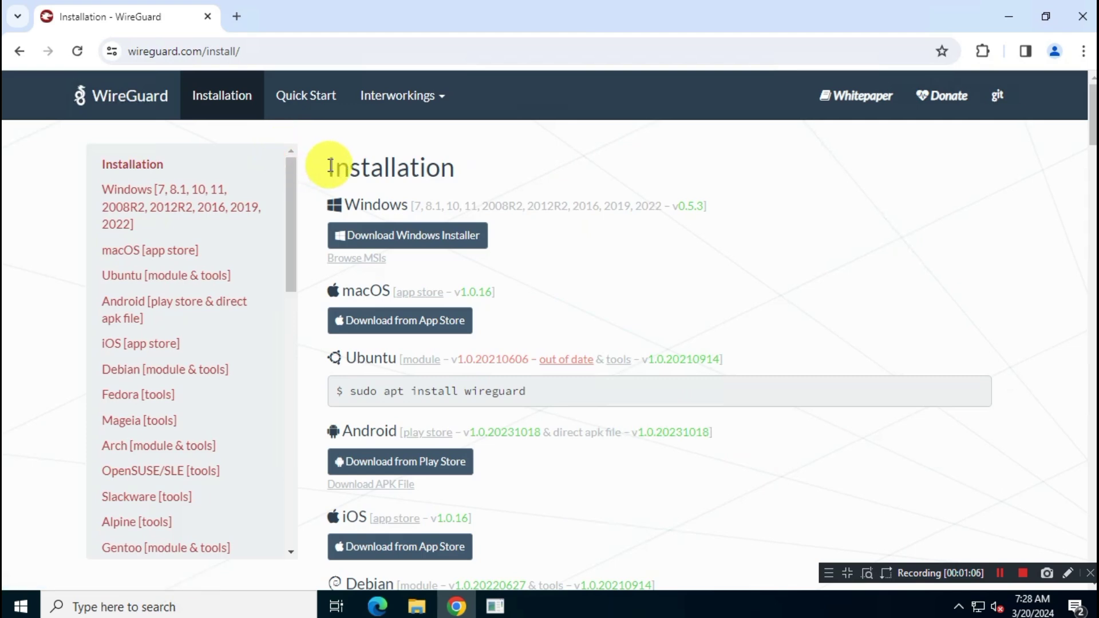
left_click_drag(330, 166, 511, 169)
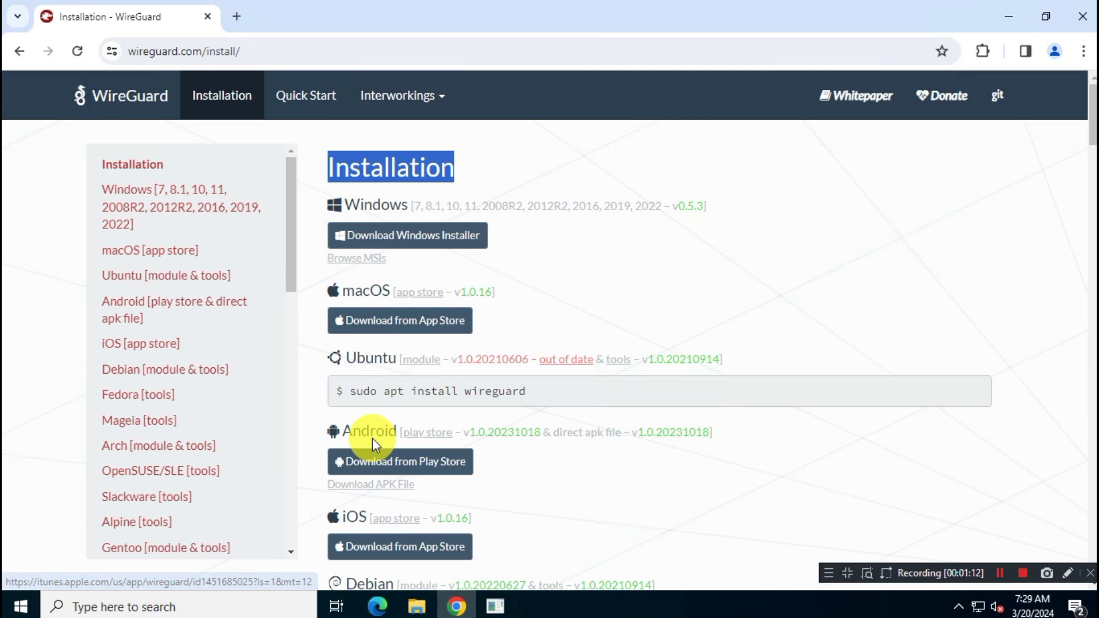
left_click(446, 172)
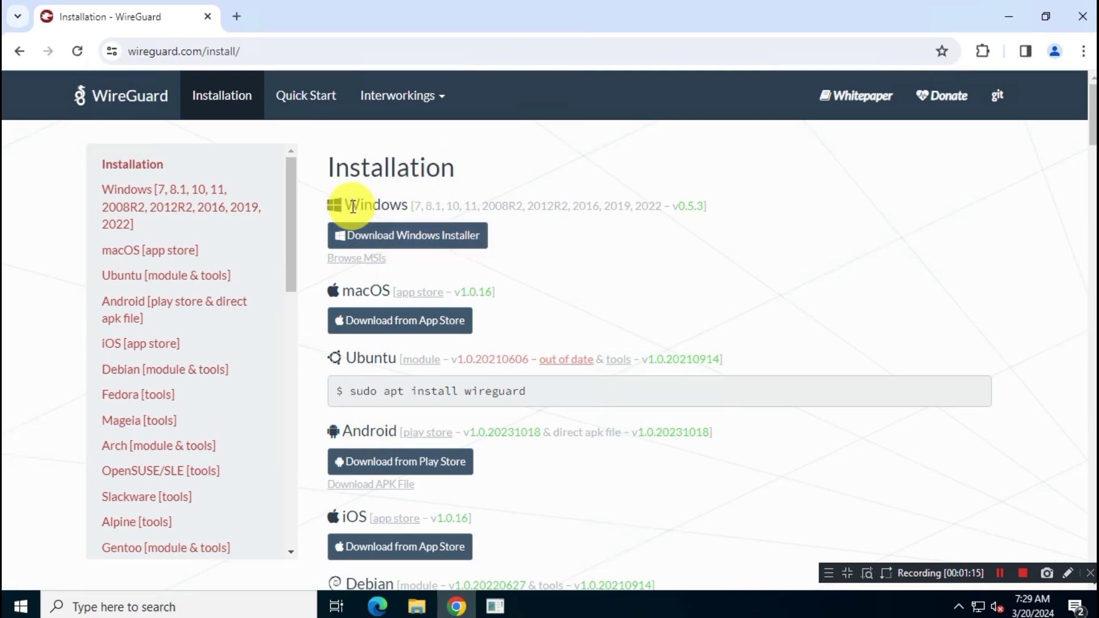
left_click(467, 245)
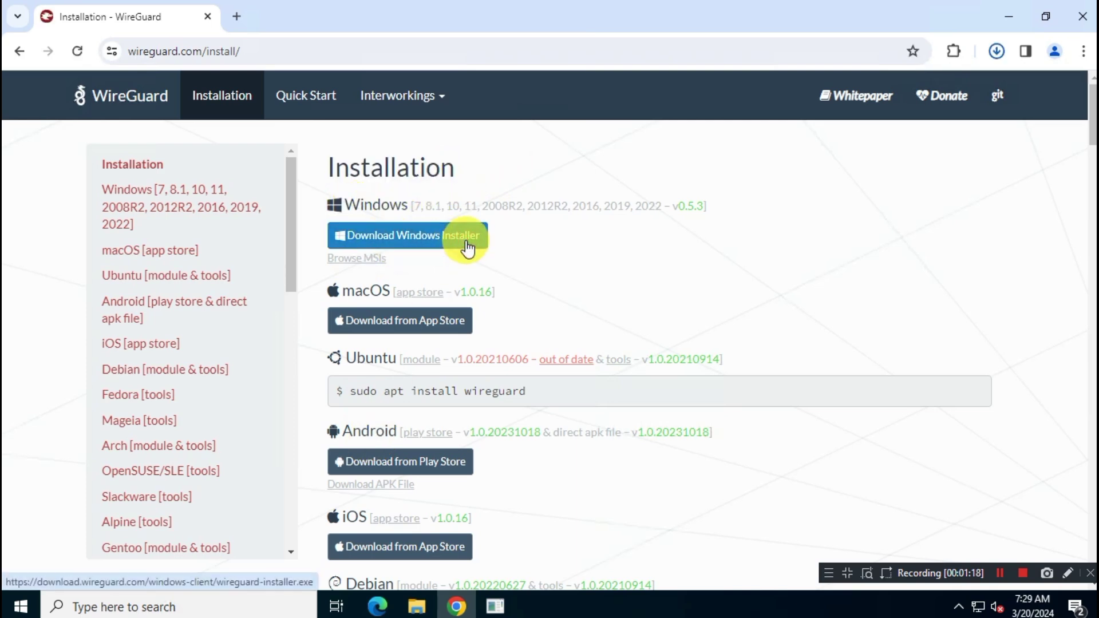
mouse_move(851, 86)
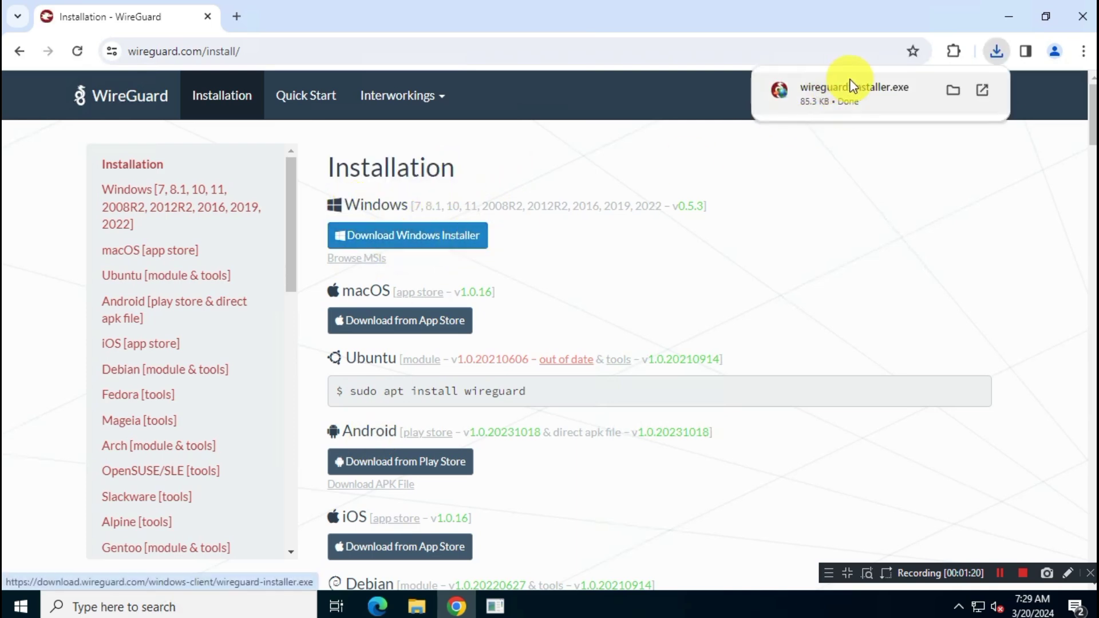
left_click(952, 92)
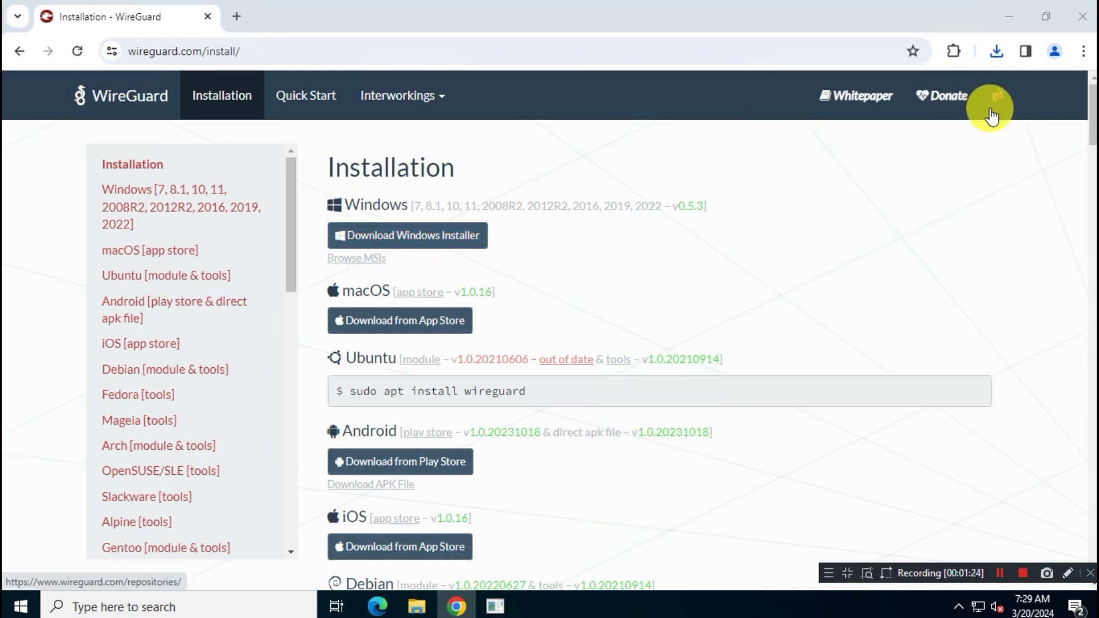
- Run wireguard-installer from the Downloads folder, then minimize File Explorer
left_click(1008, 17)
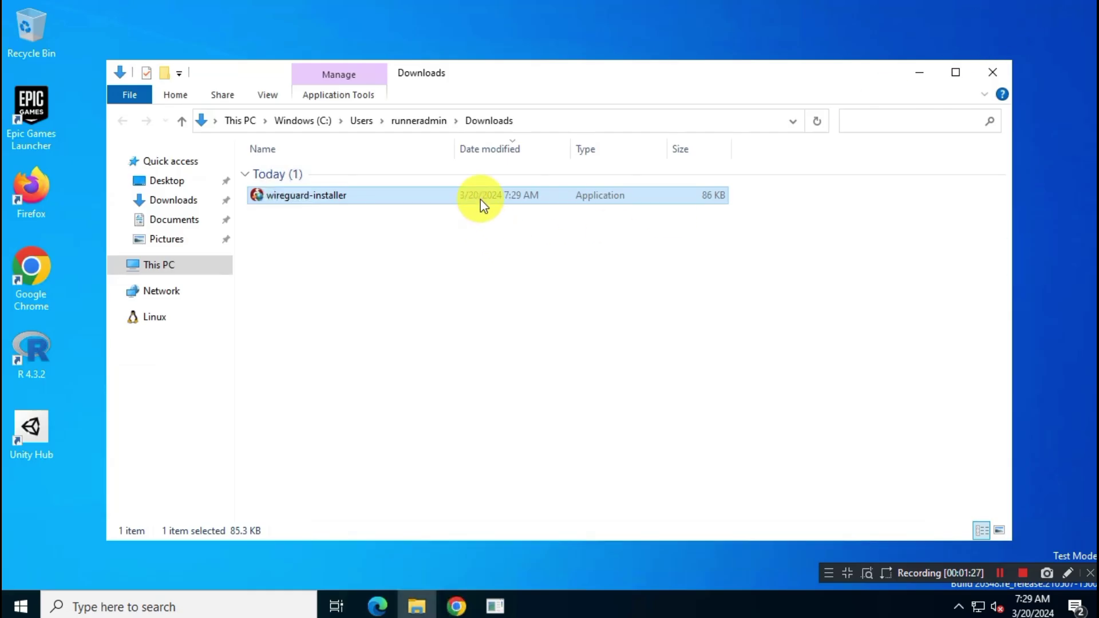
right_click(410, 196)
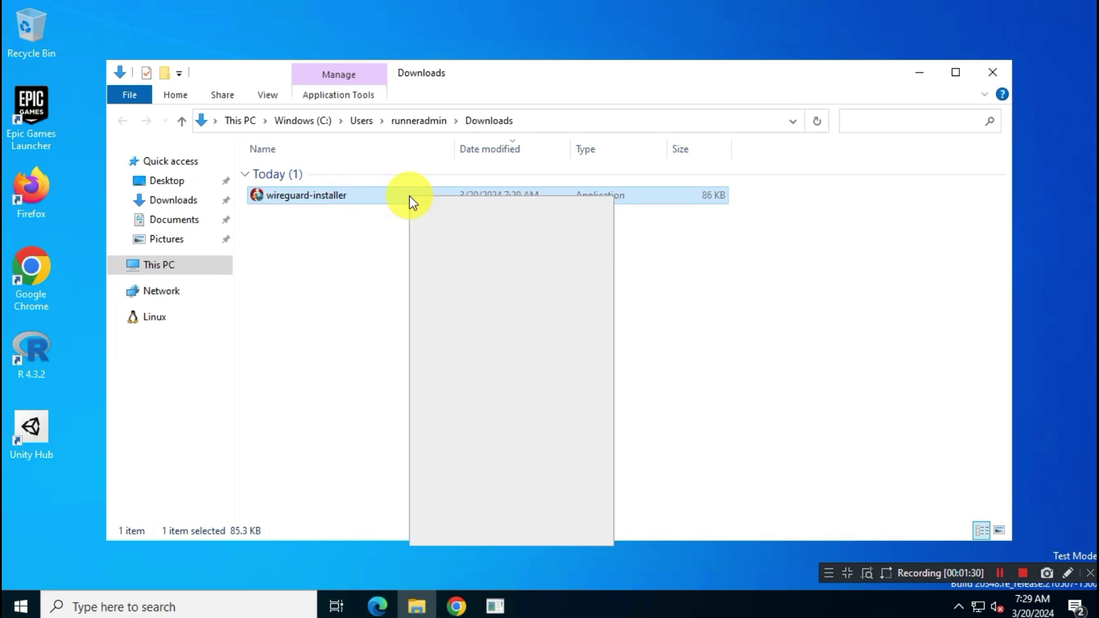
left_click(550, 211)
left_click(923, 78)
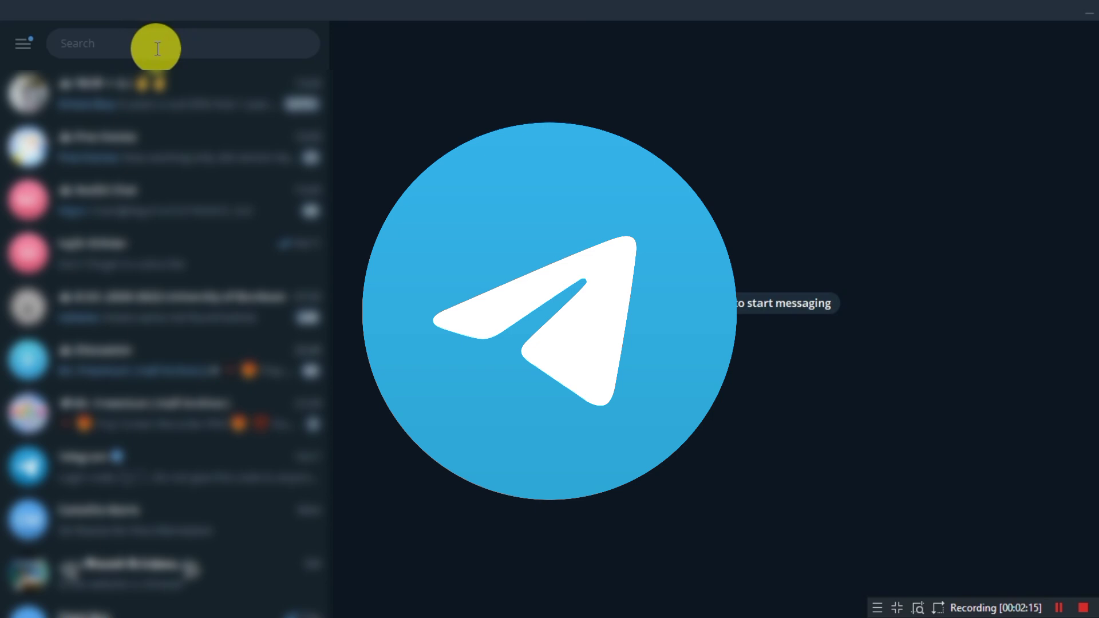
- Start the FineVPN bot chat found via 'finevpnbot', choose English, and request Get Service
type("fine")
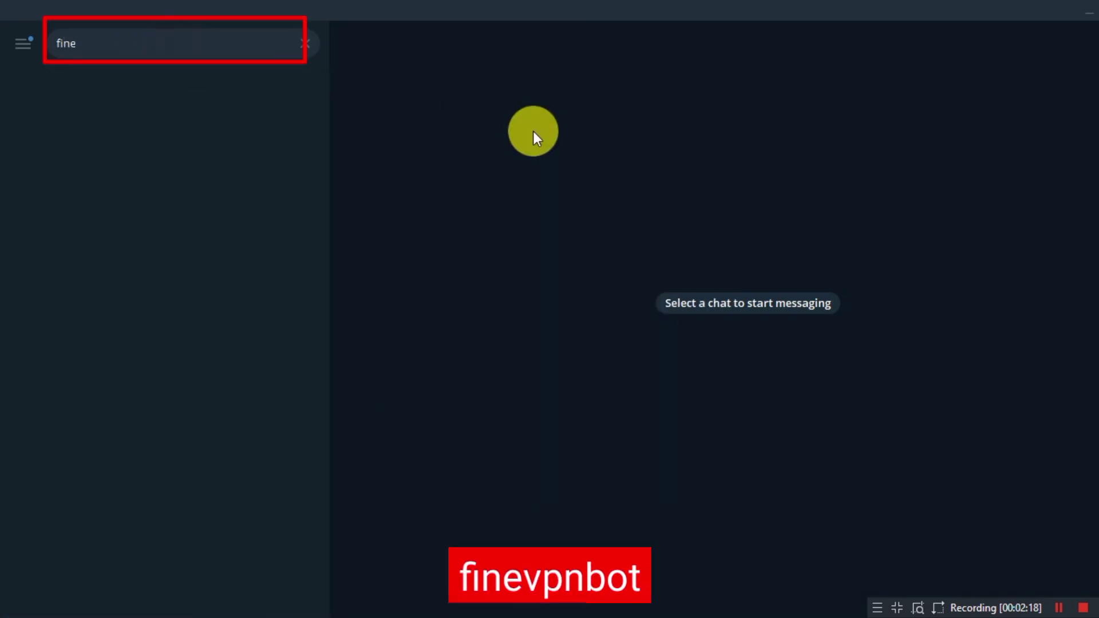
type("vpnbot")
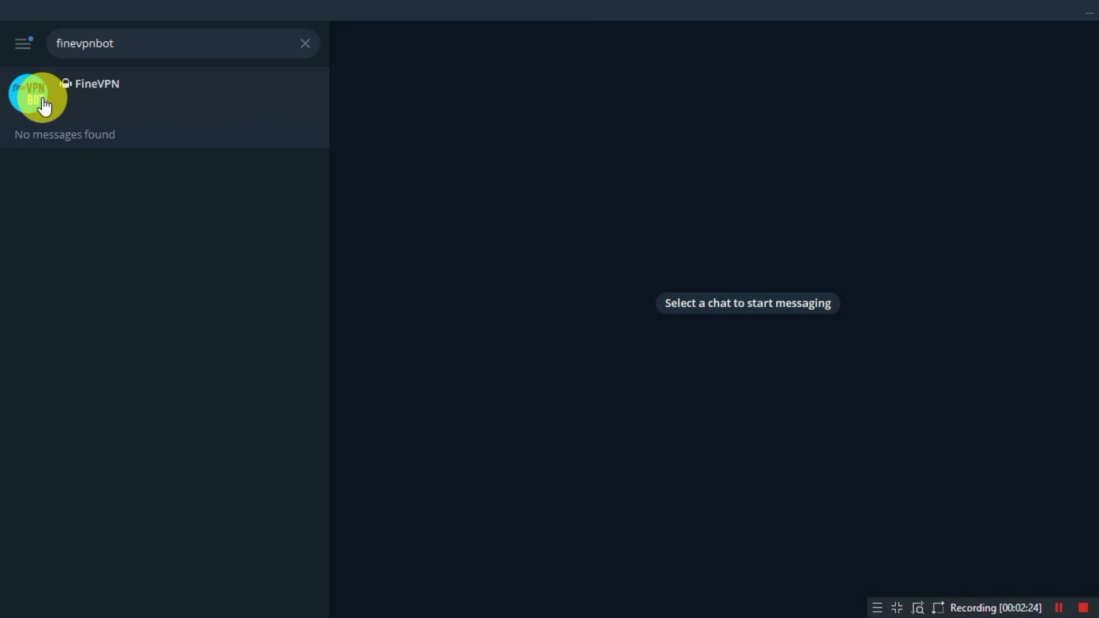
left_click(221, 90)
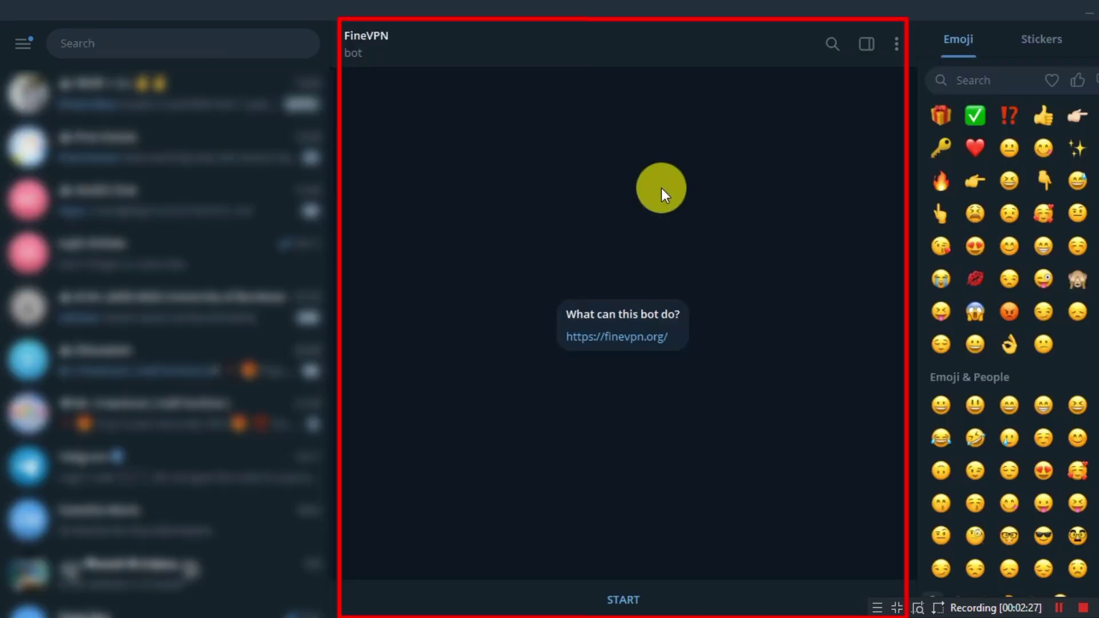
left_click(621, 598)
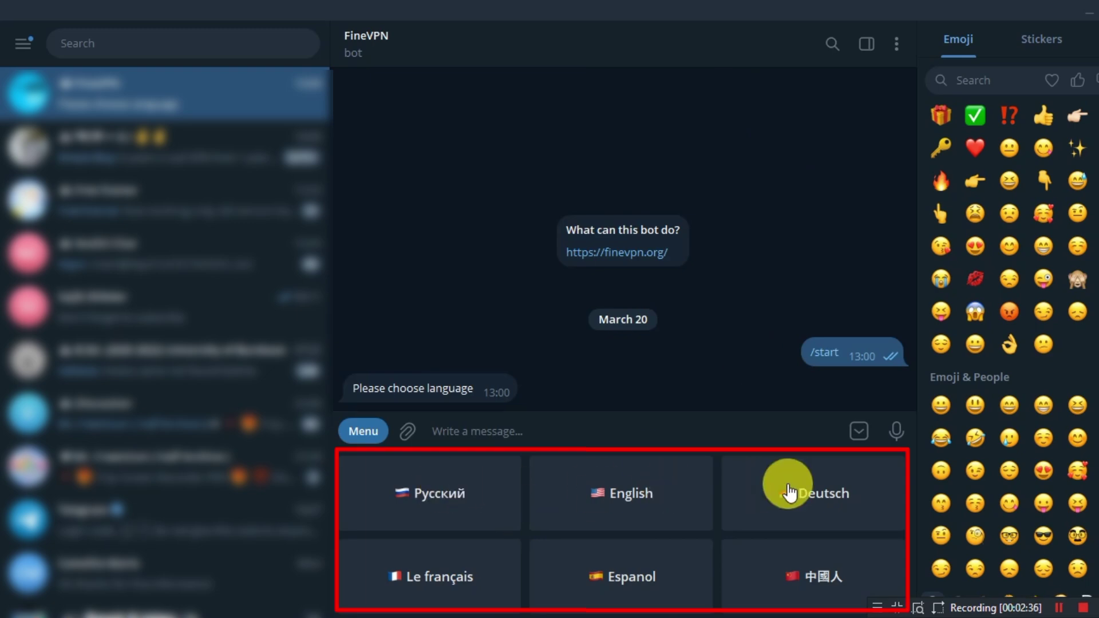
left_click(663, 495)
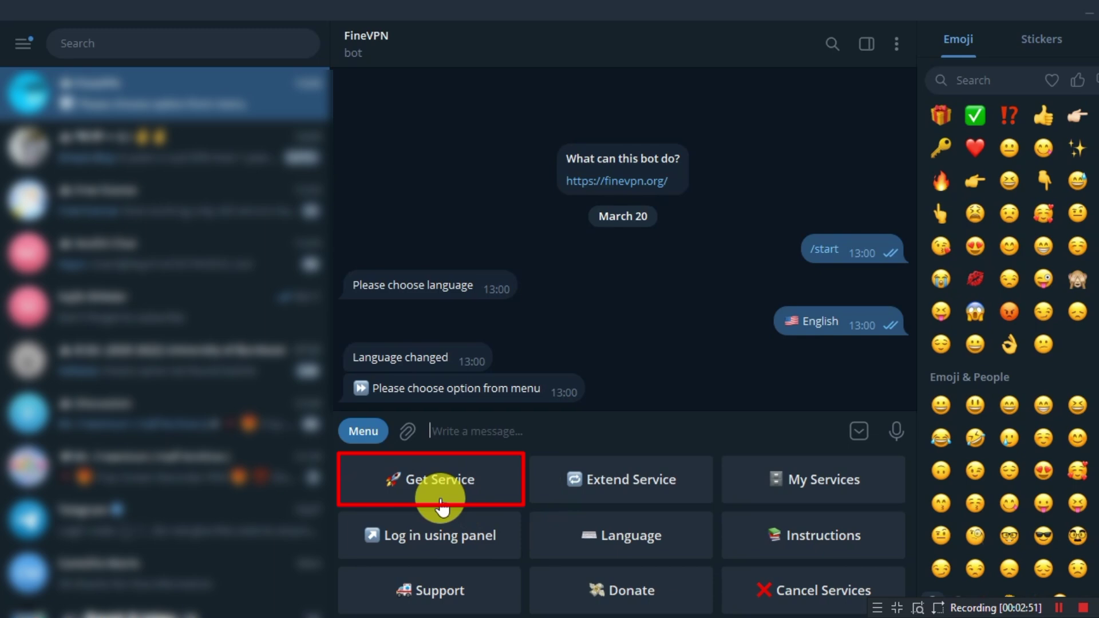
left_click(498, 489)
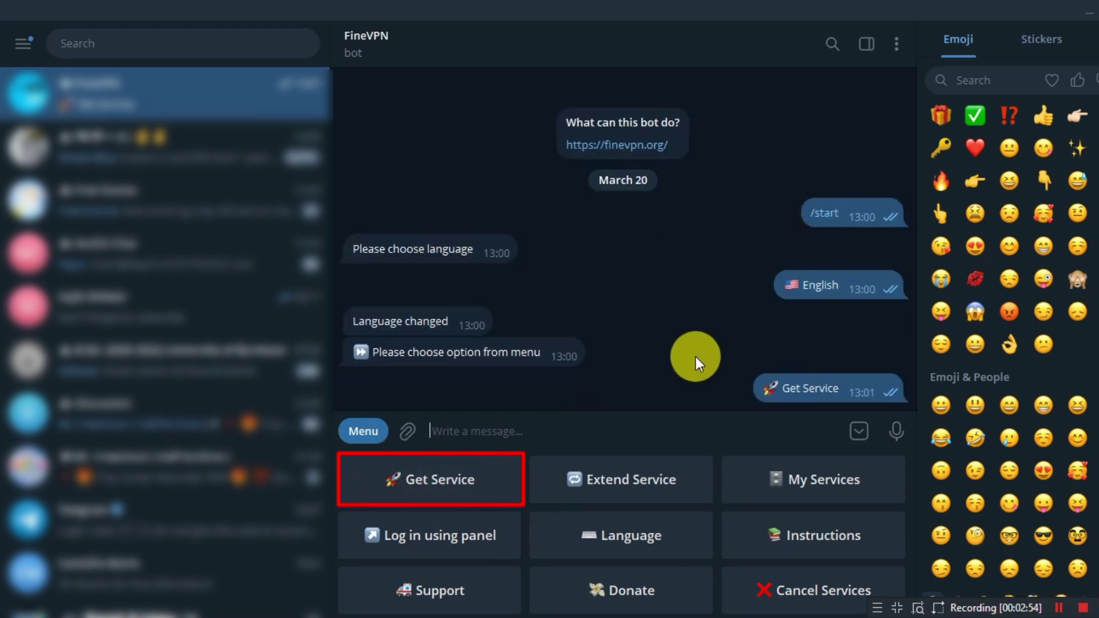
- Choose the United Kingdom server location and download the 1991533.conf file from the bot
left_click(857, 429)
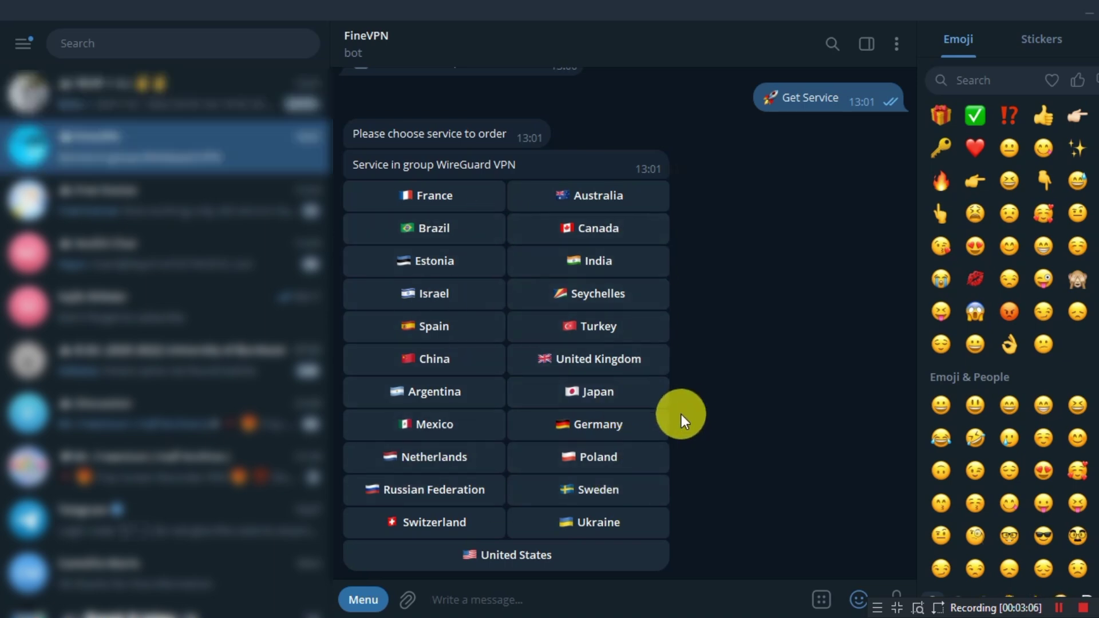
double_click(599, 372)
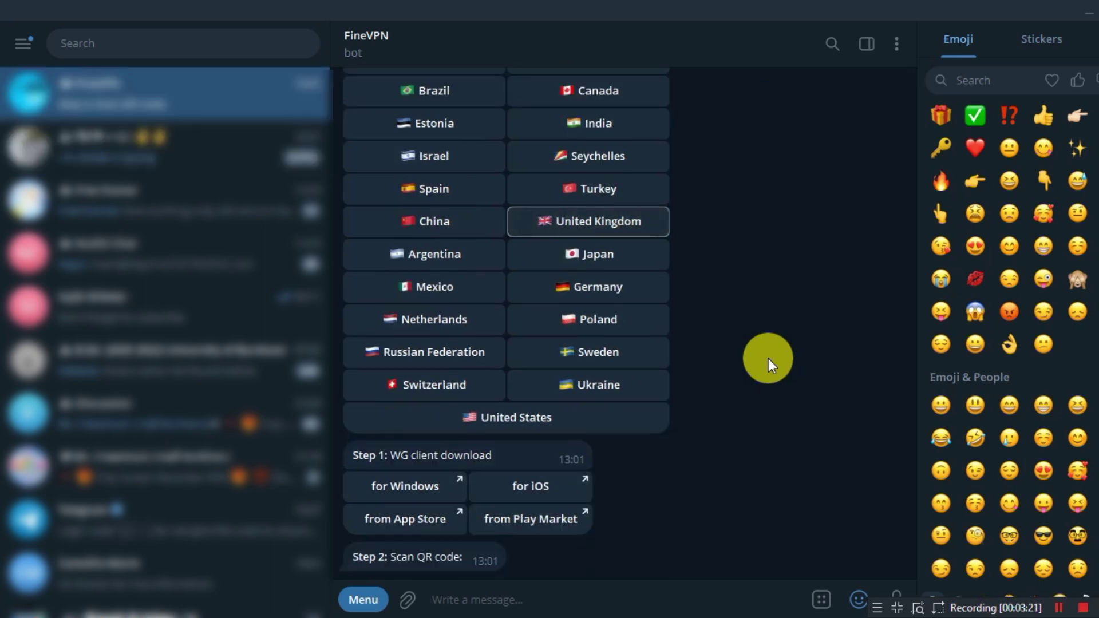
scroll(765, 358, "up", 8)
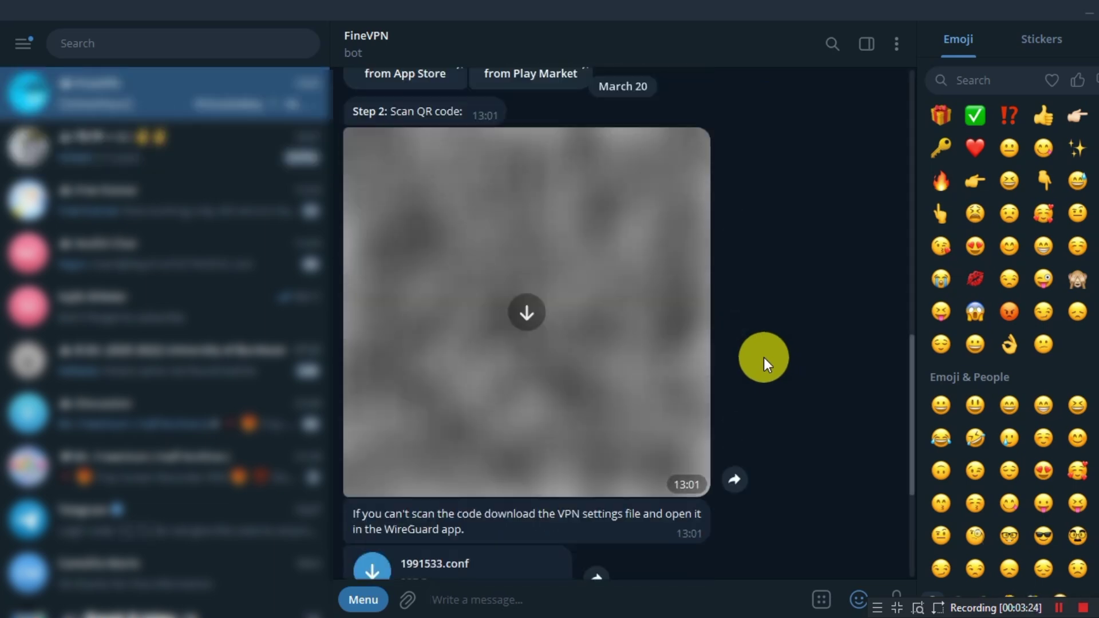
scroll(538, 224, "down", 10)
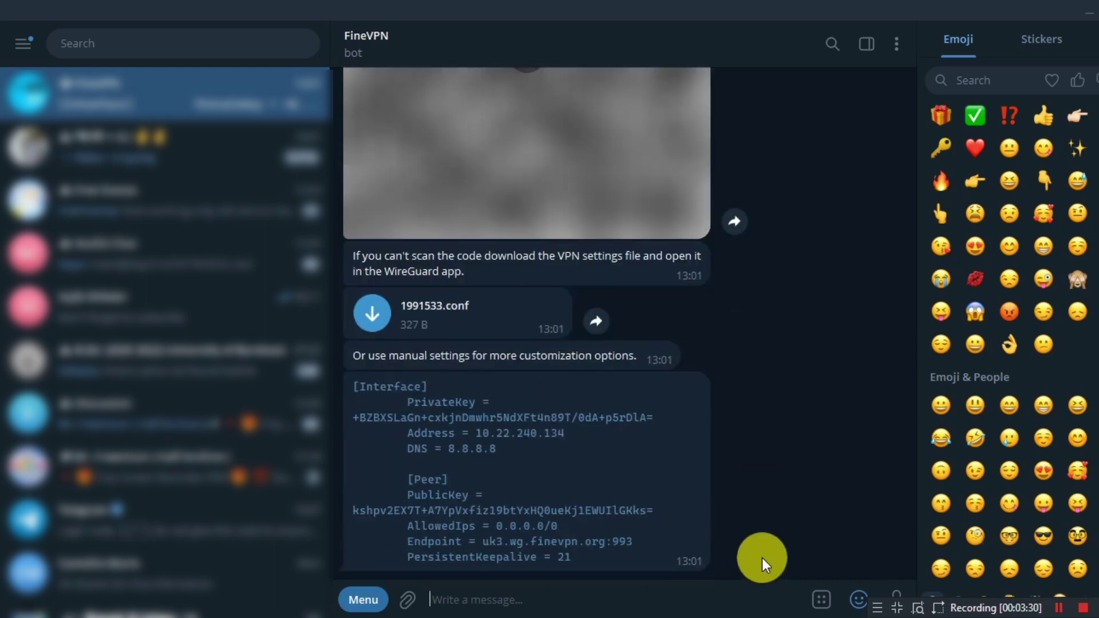
left_click(379, 314)
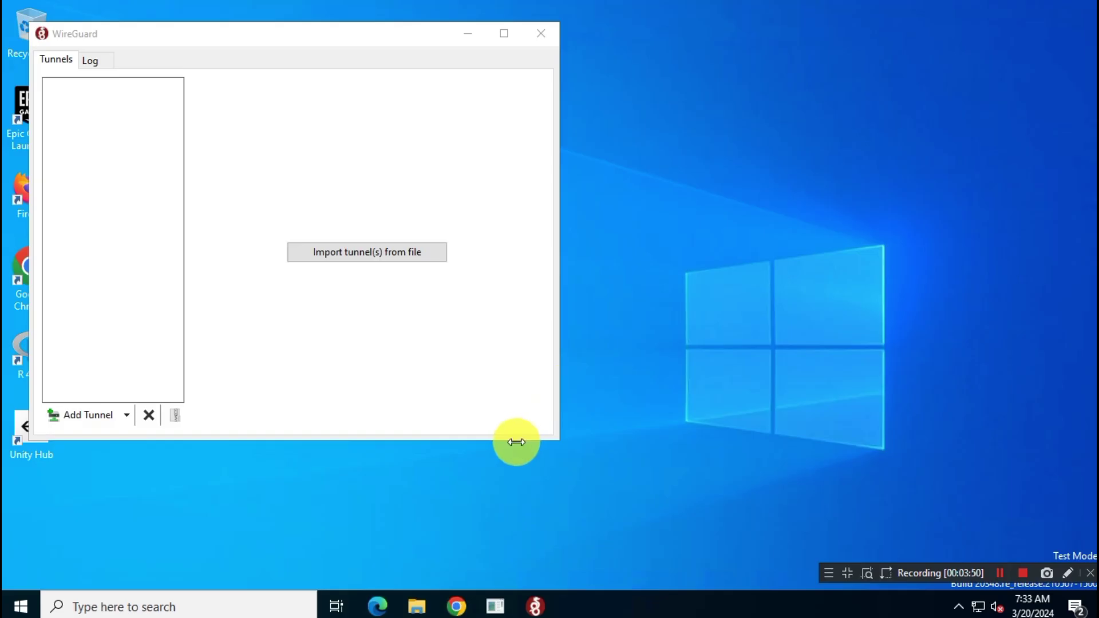
- Locate 1991533.conf in Downloads > Telegram Desktop in File Explorer
left_click(418, 608)
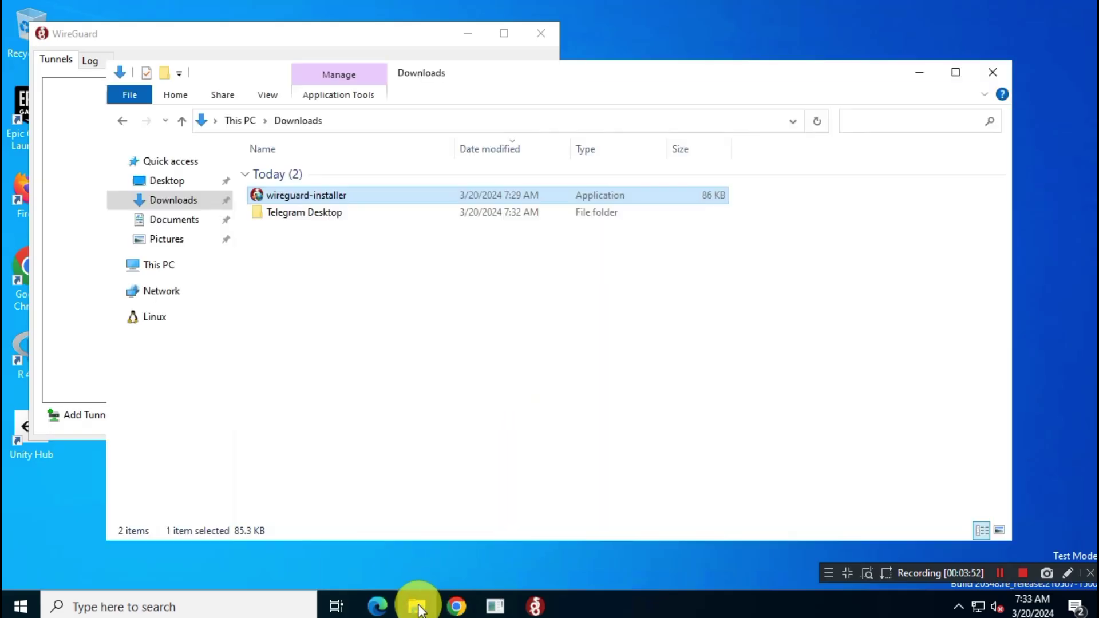
left_click(320, 215)
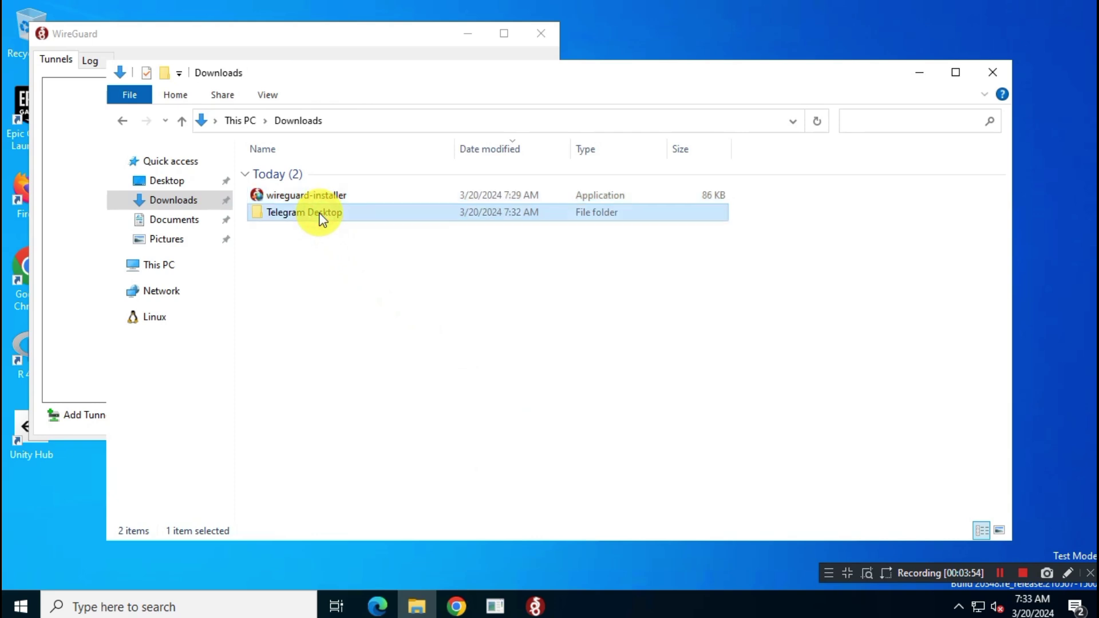
double_click(359, 216)
left_click(309, 180)
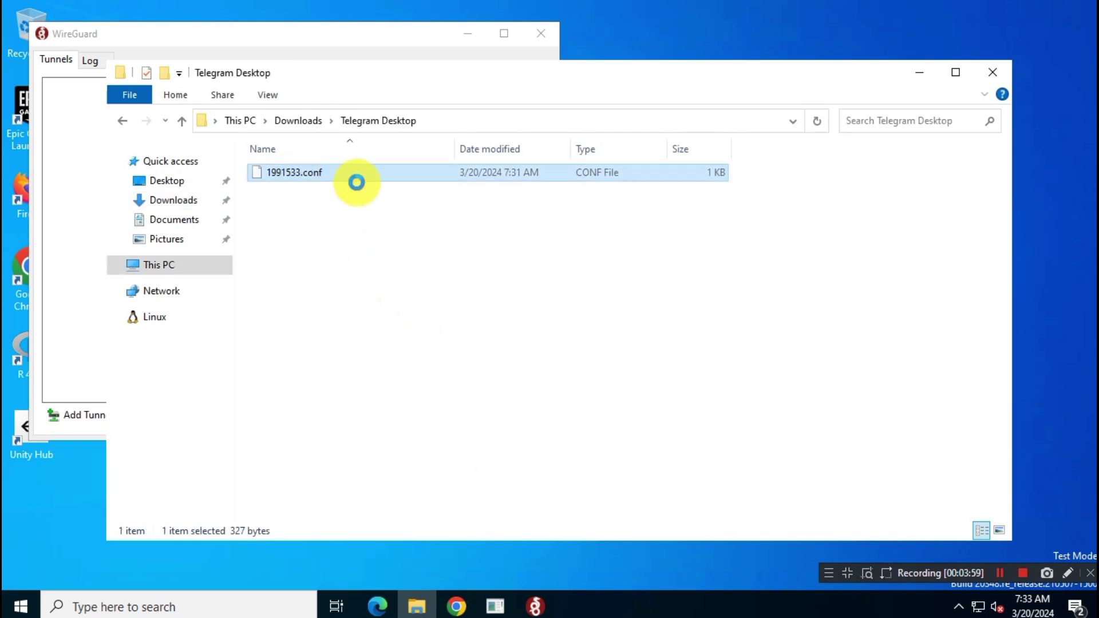
left_click(917, 73)
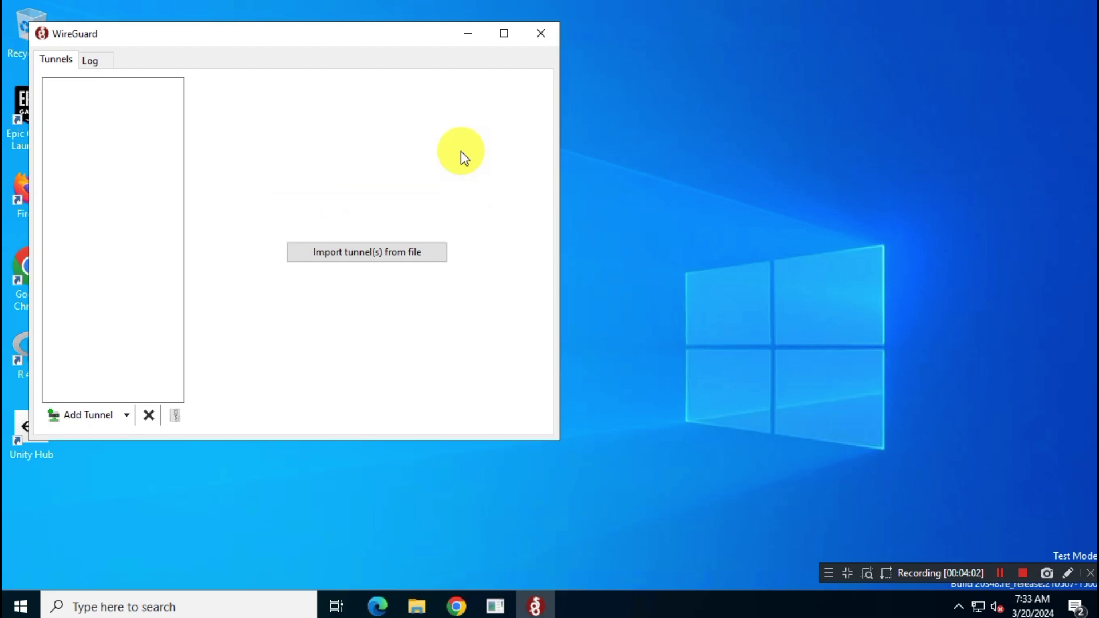
- Import 1991533.conf from Downloads > Telegram Desktop as a WireGuard tunnel
left_click(428, 257)
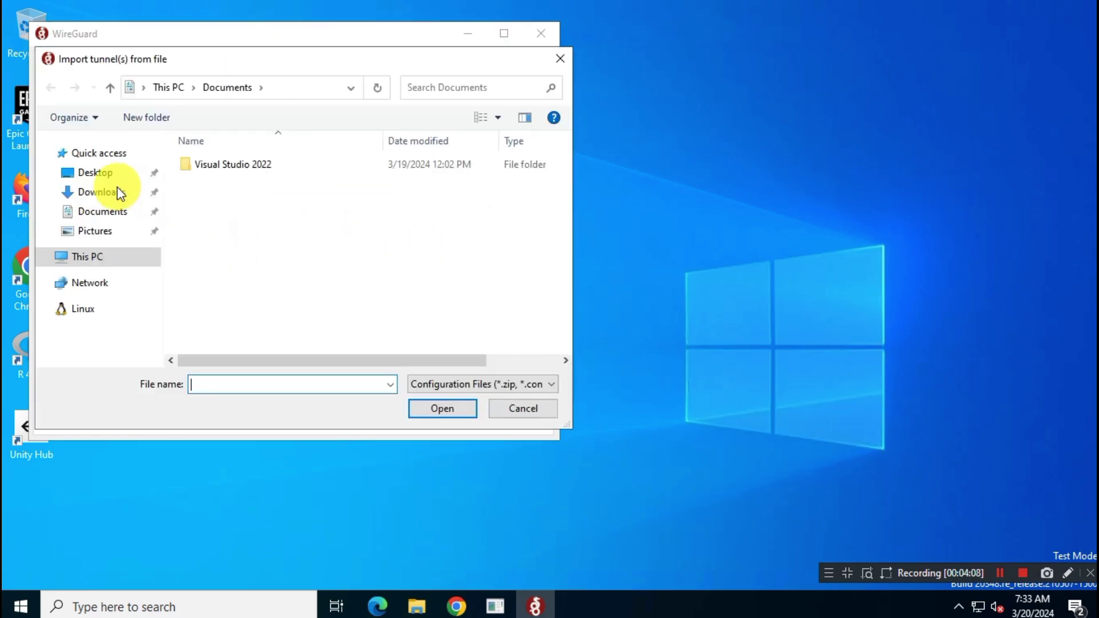
left_click(115, 193)
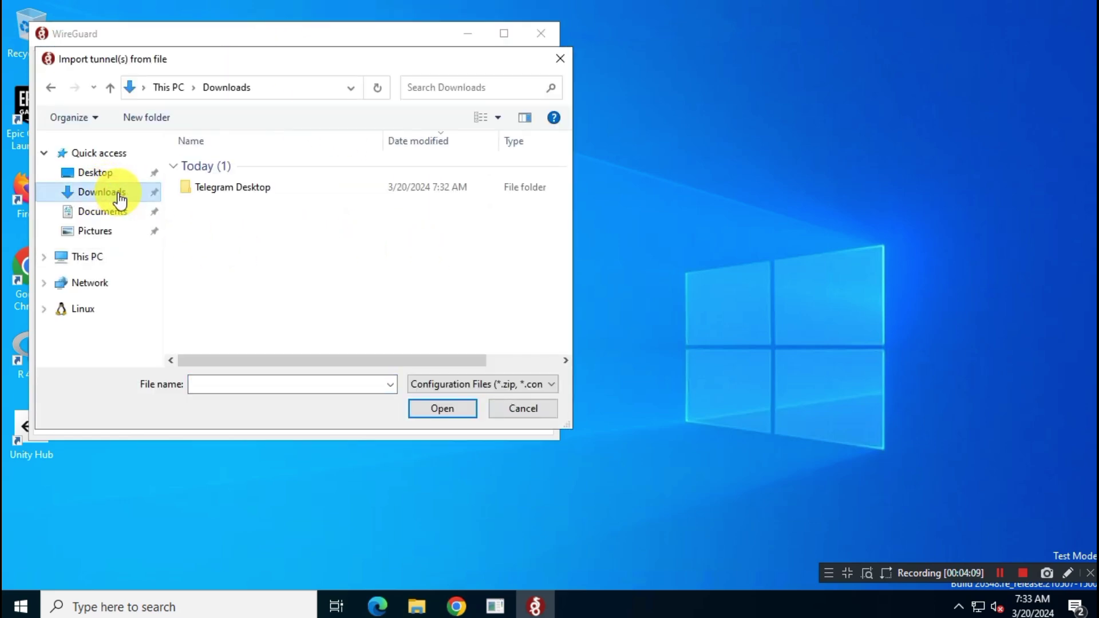
double_click(289, 186)
left_click(274, 169)
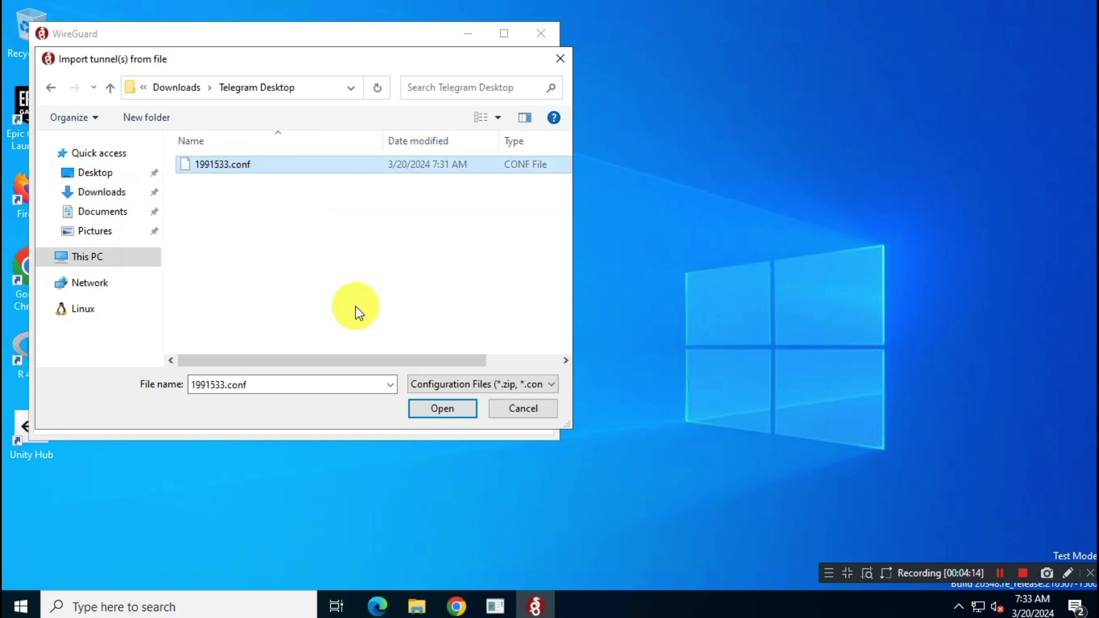
left_click(464, 408)
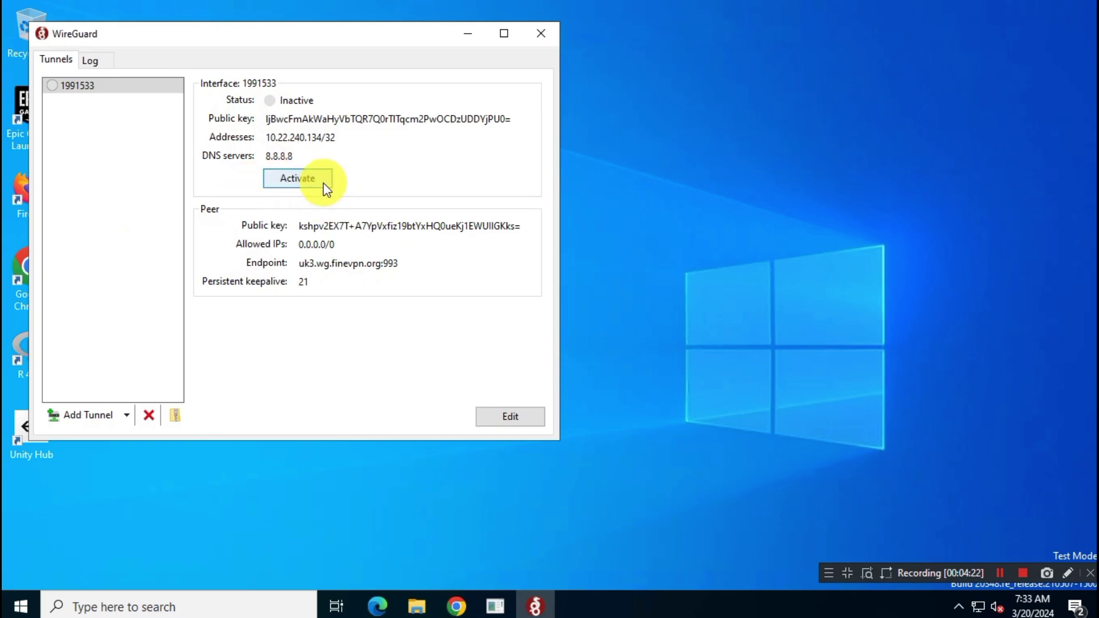
- Activate the 1991533 tunnel and check its status reads Active
left_click(325, 182)
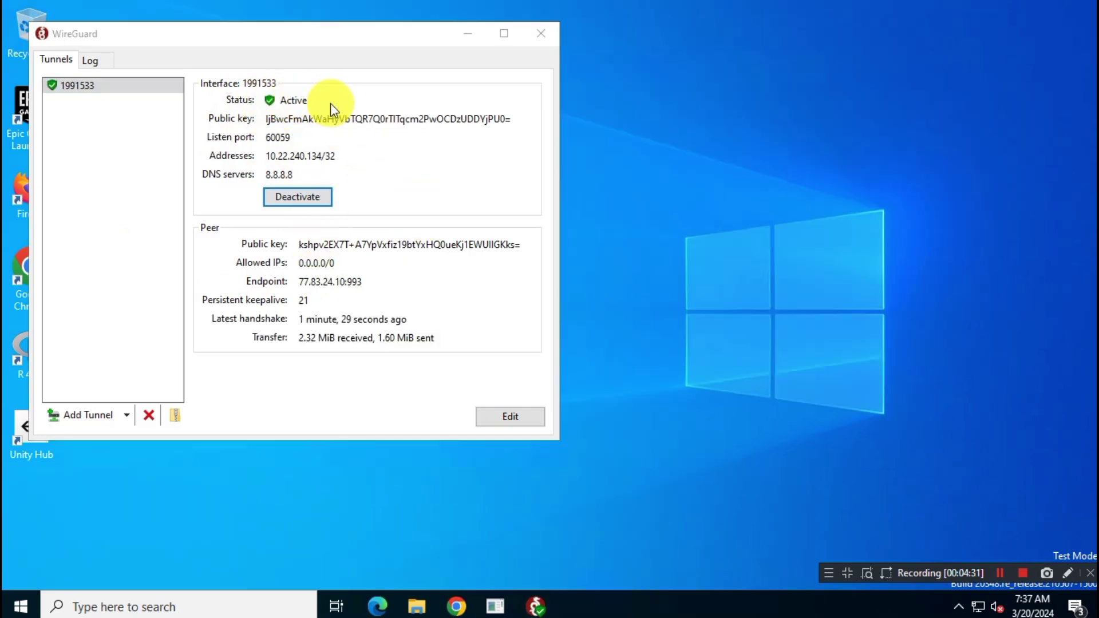
double_click(291, 100)
key("Tab")
key("Tab")
key("Tab")
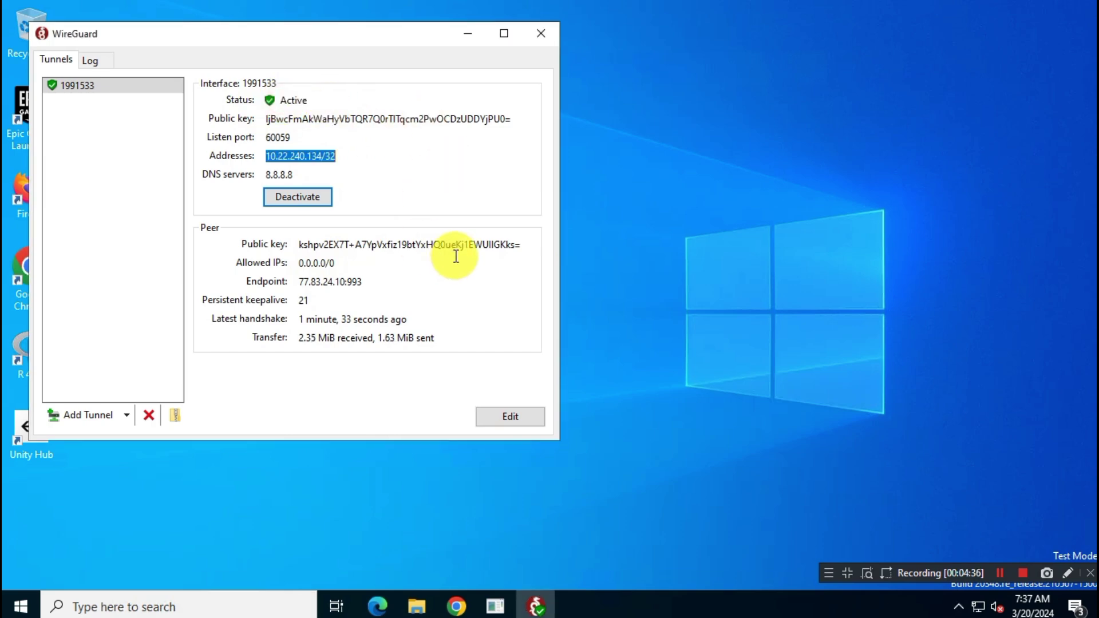
left_click(742, 328)
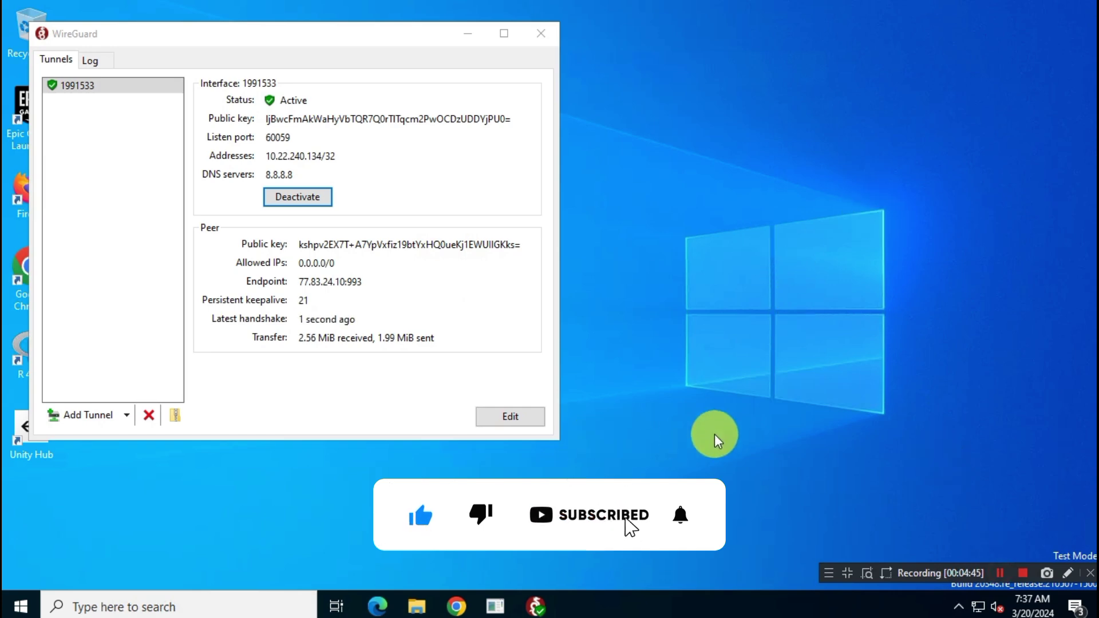
- Load whatismyipaddress.com in a new Chrome tab
left_click(458, 607)
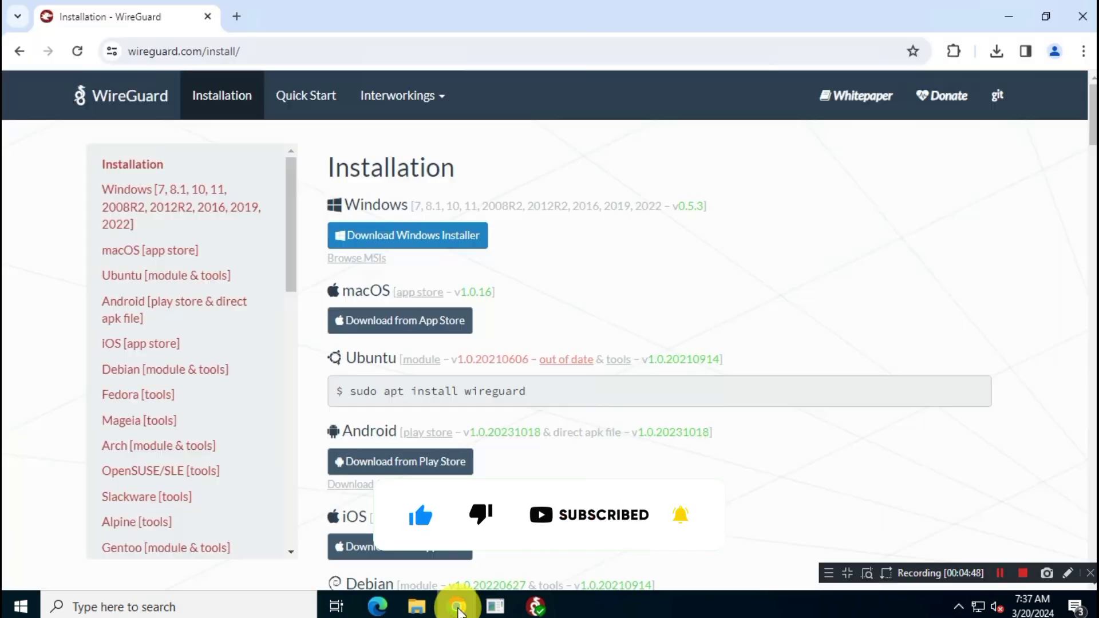
left_click(234, 17)
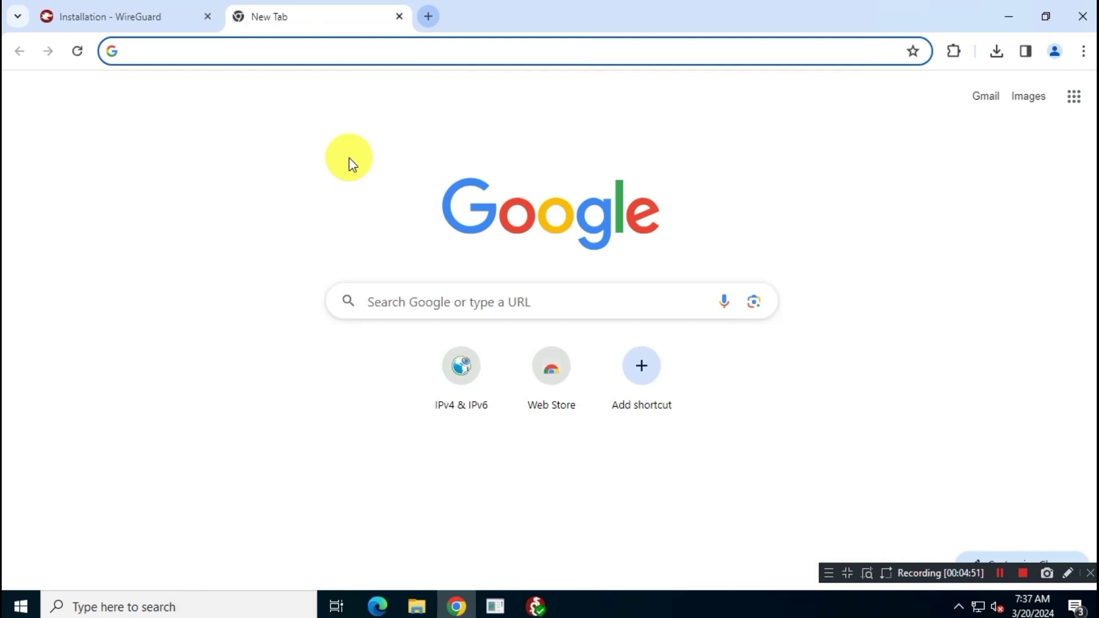
type("whatismyipaddress.com")
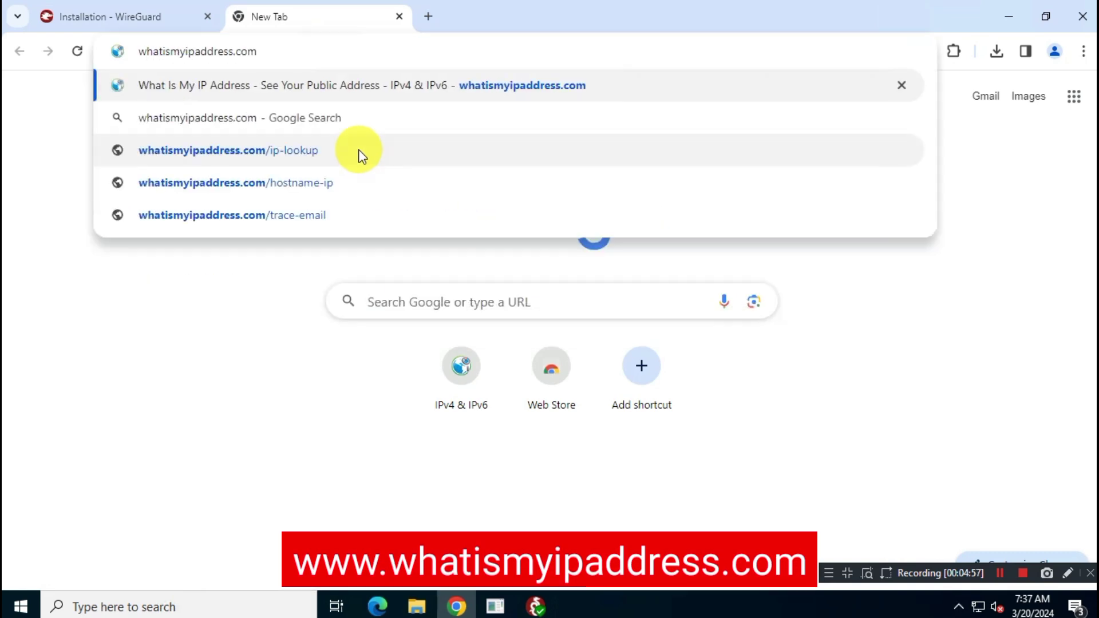
left_click_drag(260, 51, 138, 51)
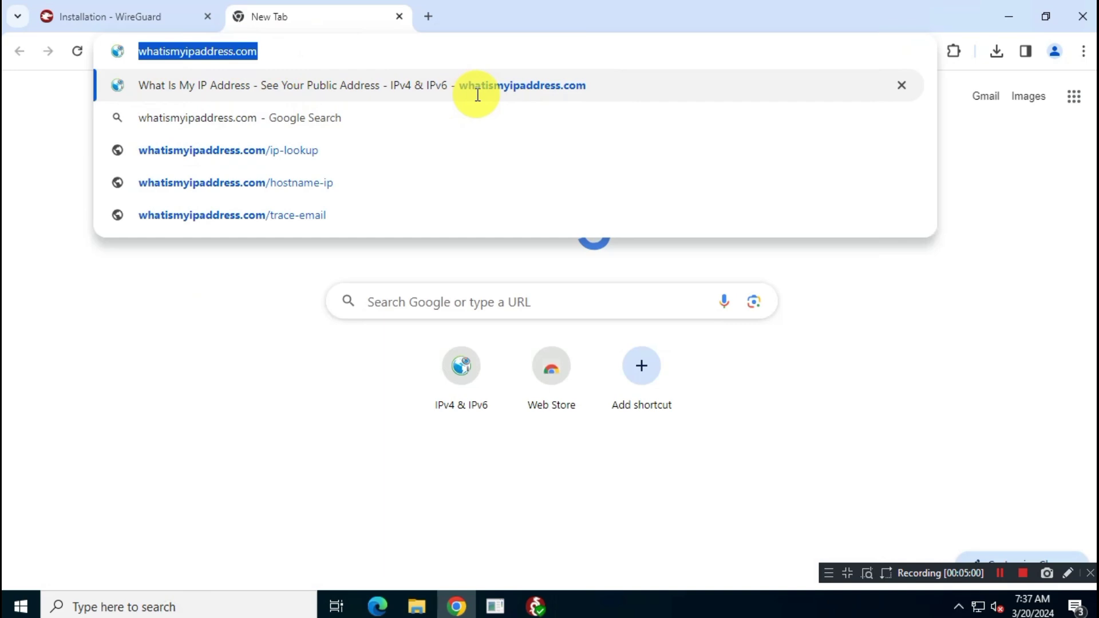
key("Return")
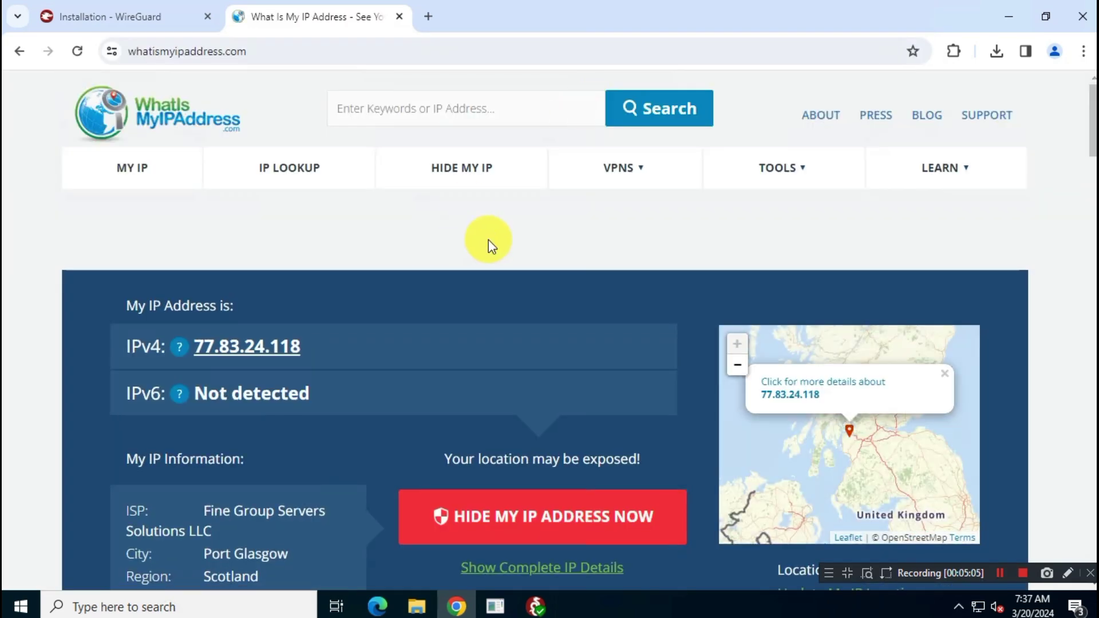
- Confirm the country shows United Kingdom for IP 77.83.24.118, then return to WireGuard
scroll(489, 239, "down", 3)
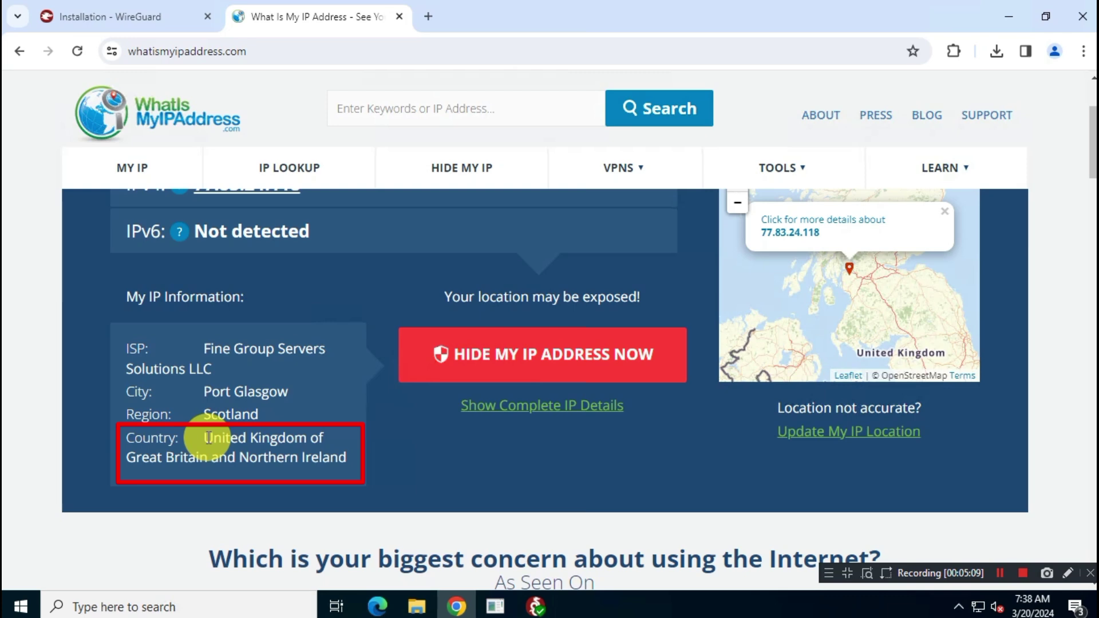
left_click_drag(208, 438, 387, 459)
left_click(387, 459)
scroll(387, 459, "up", 3)
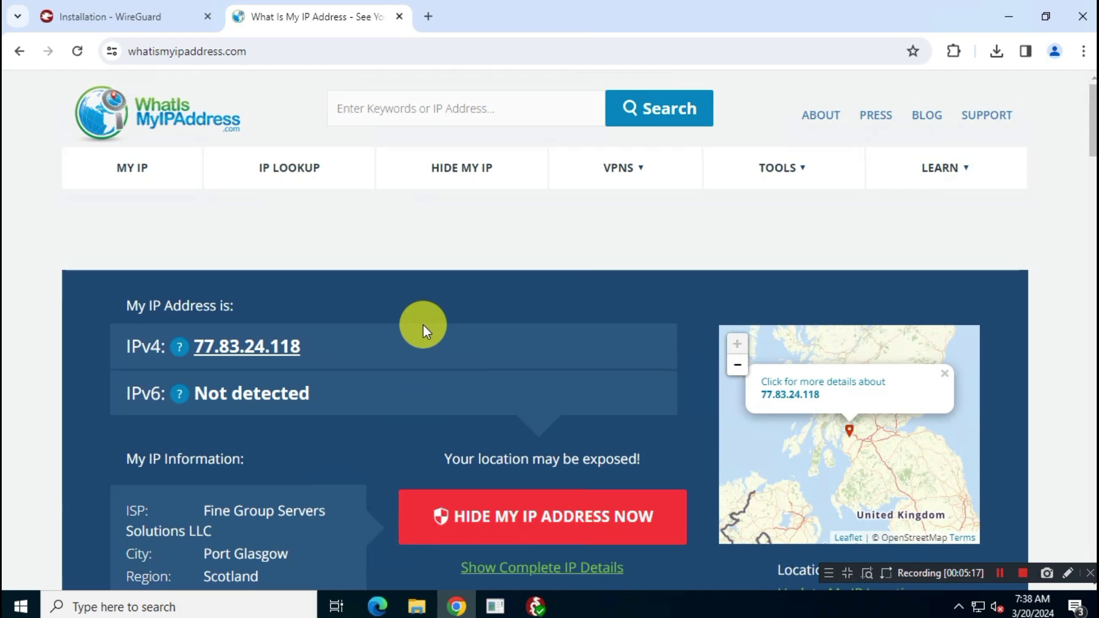
left_click(1003, 19)
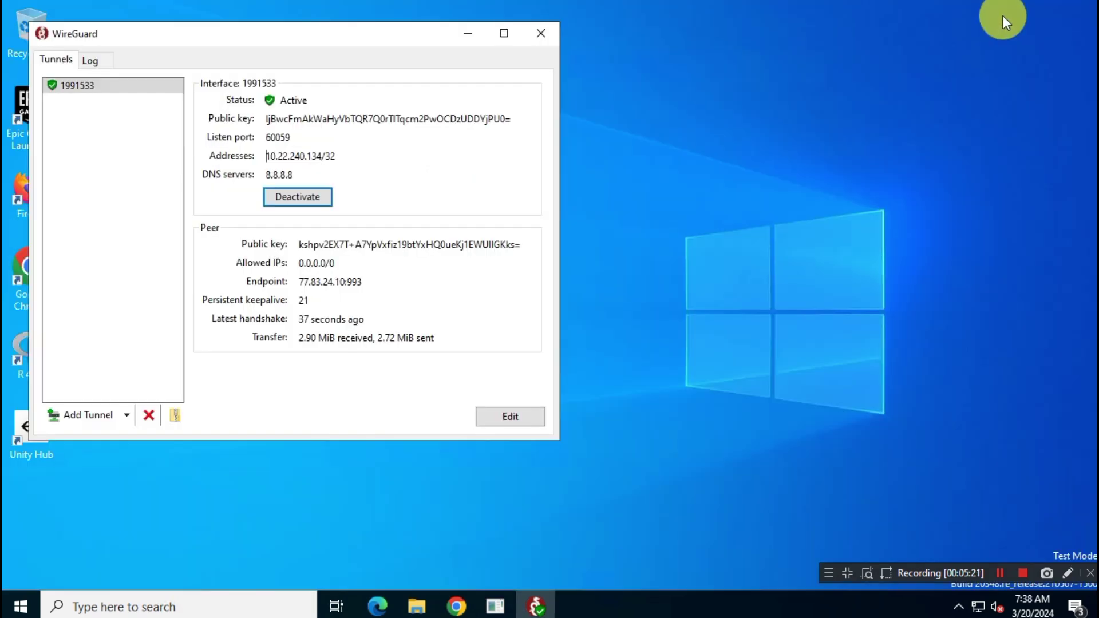
left_click(412, 298)
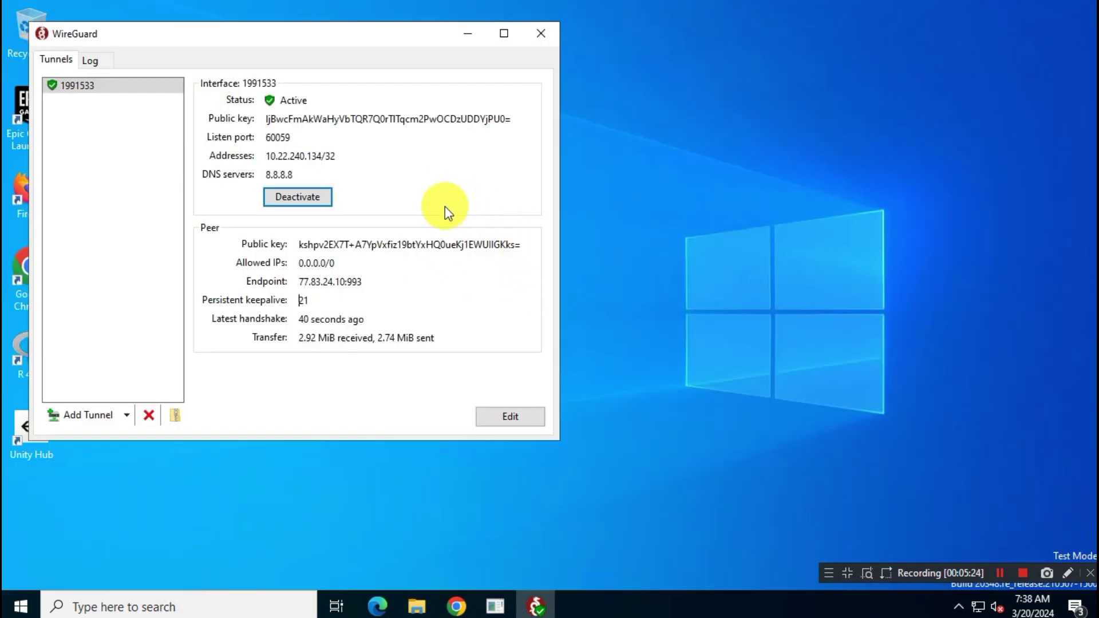